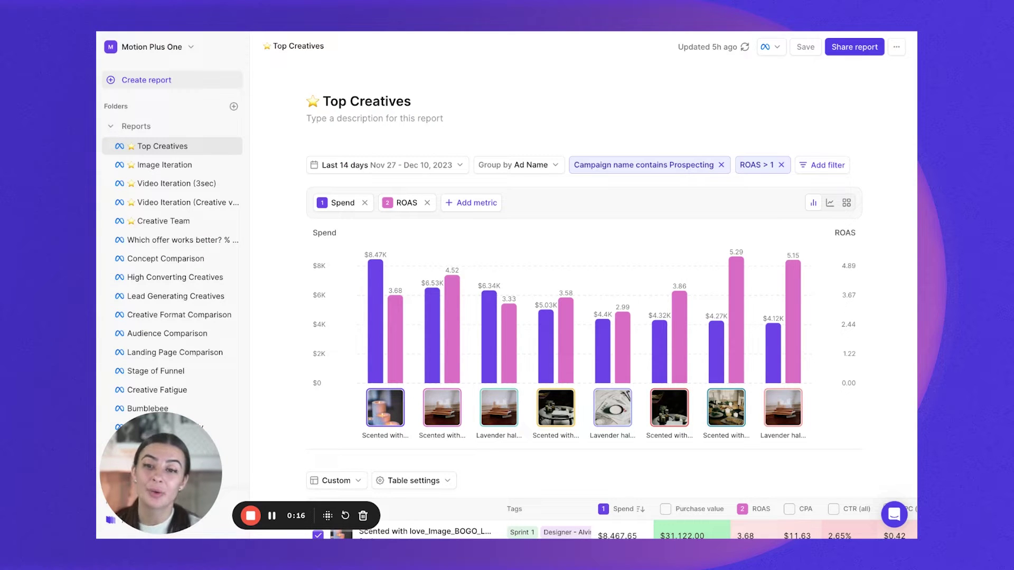
Step: Open the sidebar's Create report dropdown to see the available report types
{"action": "left_click", "coordinate": [142, 79]}
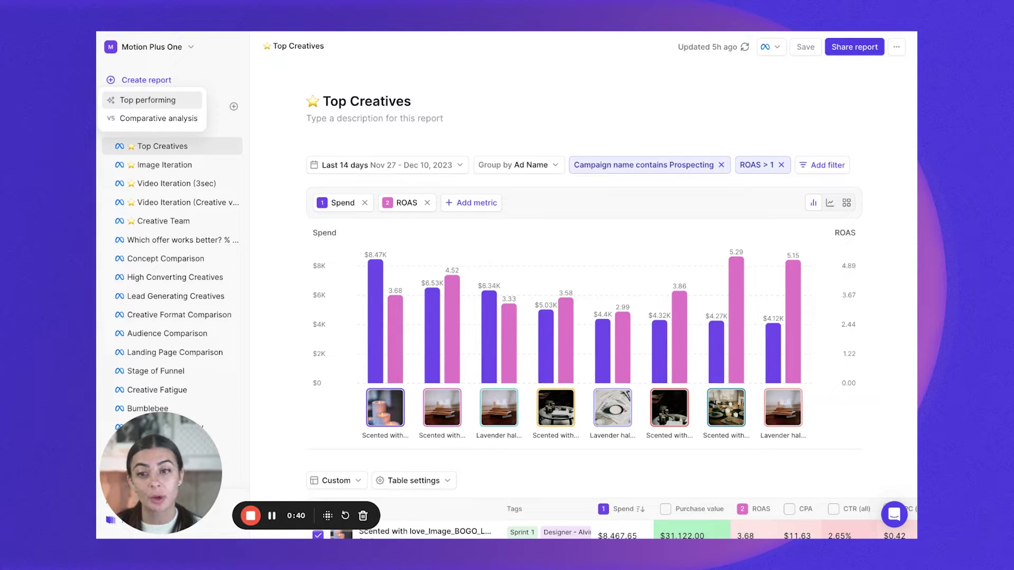
Step: Create a Comparative analysis report titled 'Creator Comparison'
{"action": "left_click", "coordinate": [161, 120]}
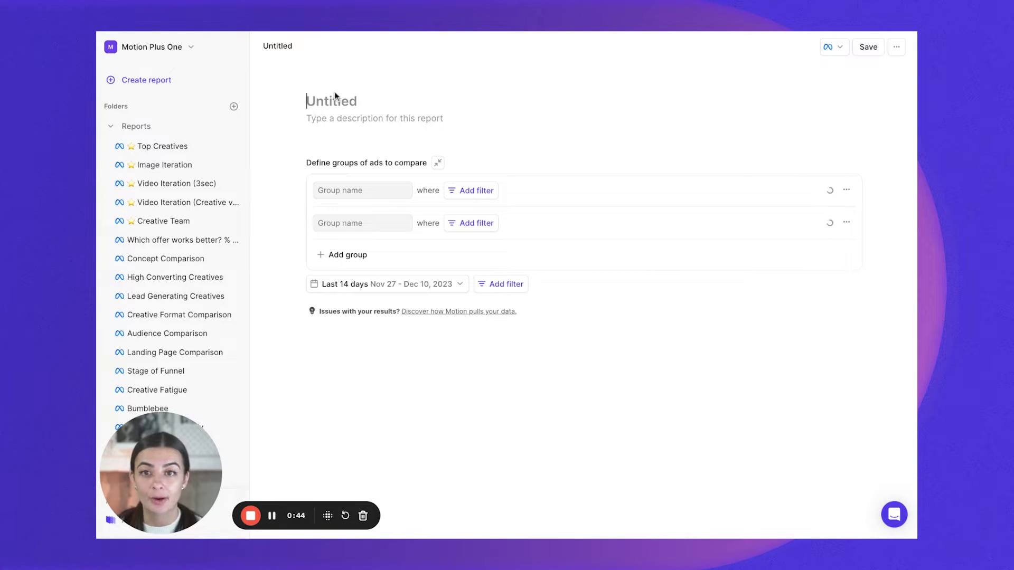
{"action": "type", "text": "Creato"}
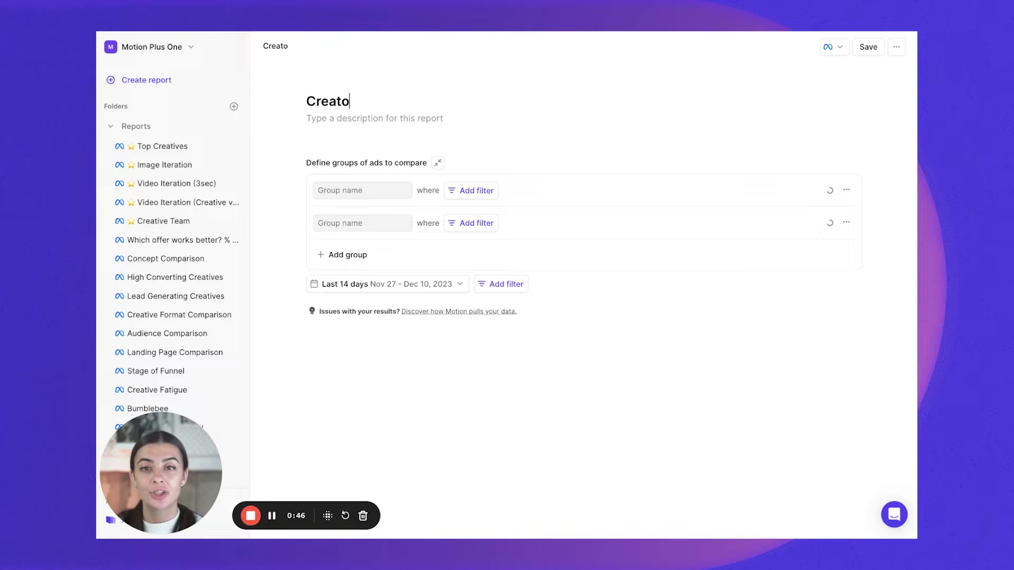
{"action": "type", "text": "r Com"}
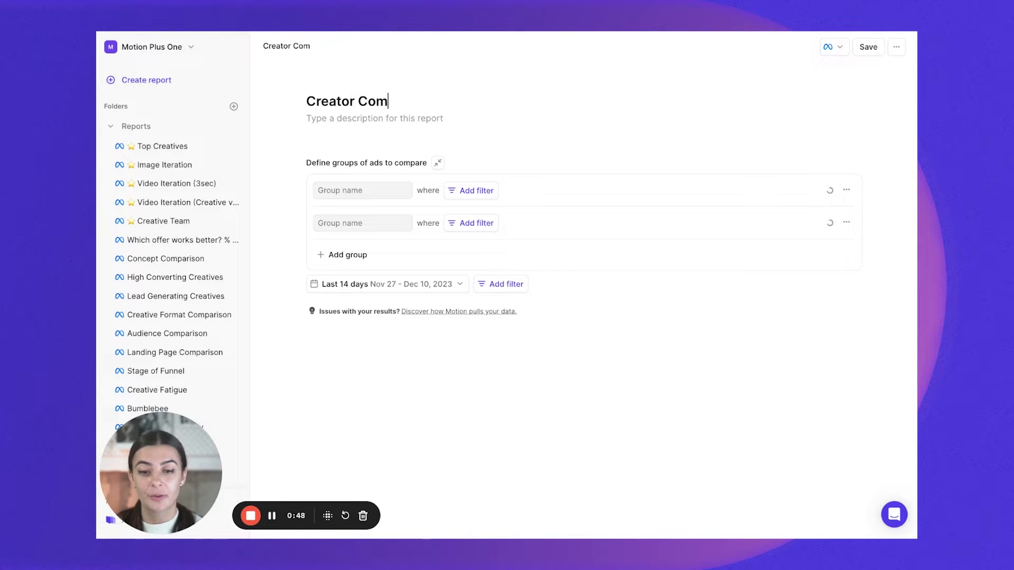
{"action": "type", "text": "parison"}
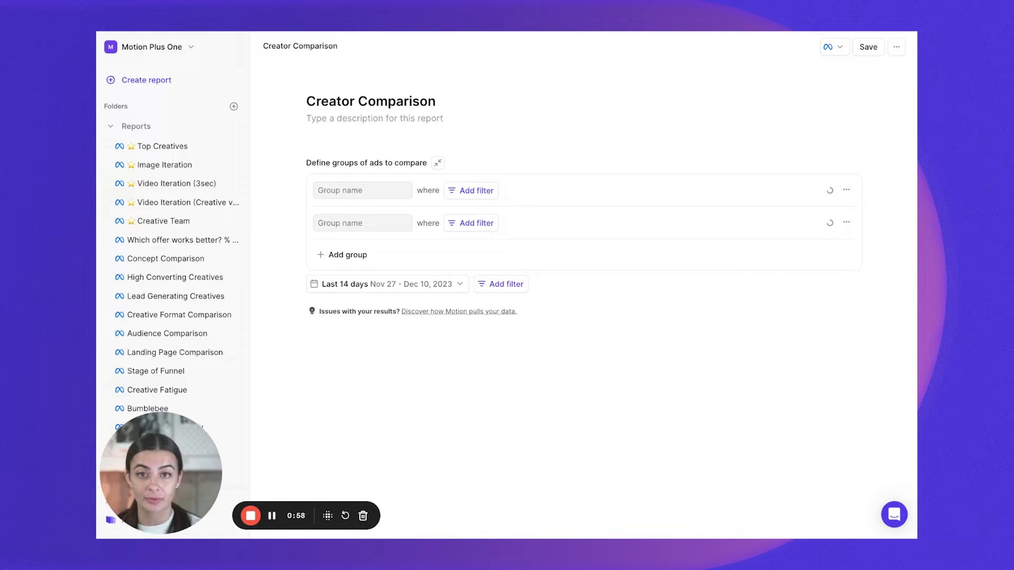
{"action": "left_click", "coordinate": [360, 197]}
Step: Name the groups BumbleeBee and Wheeljack, and add a third group named Optimus Prime
{"action": "type", "text": "Bu"}
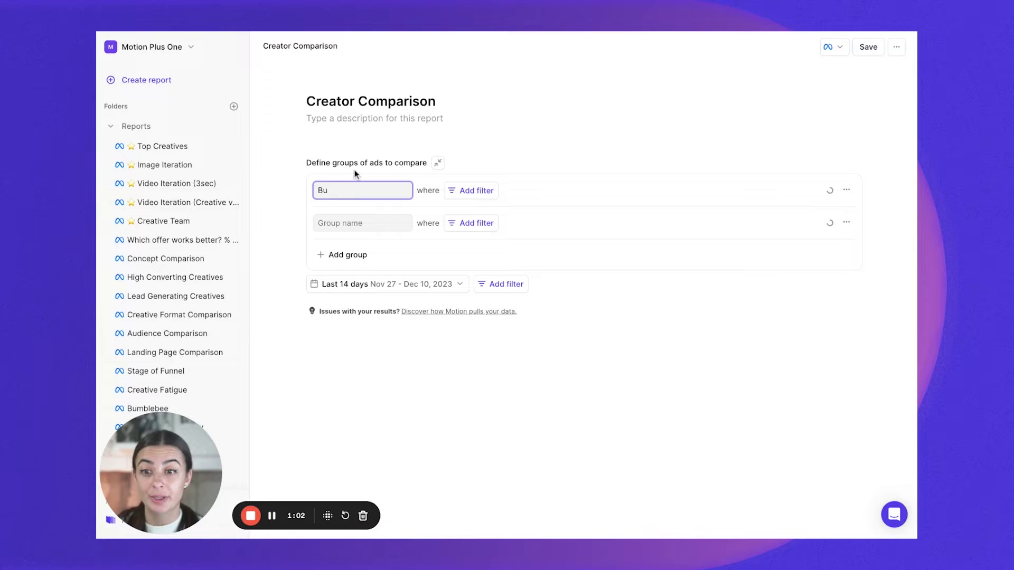
{"action": "type", "text": "mblee"}
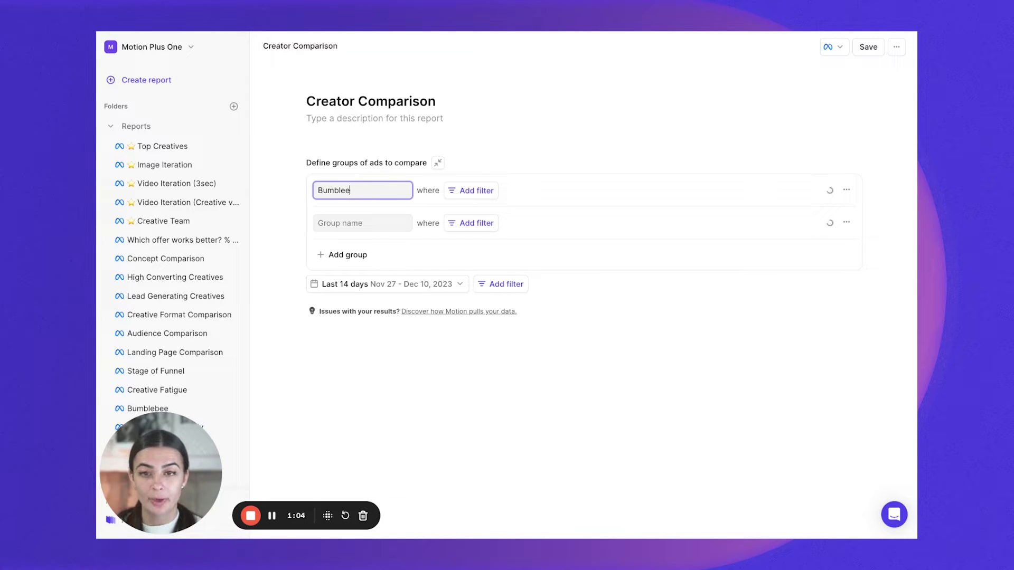
{"action": "type", "text": "Bee"}
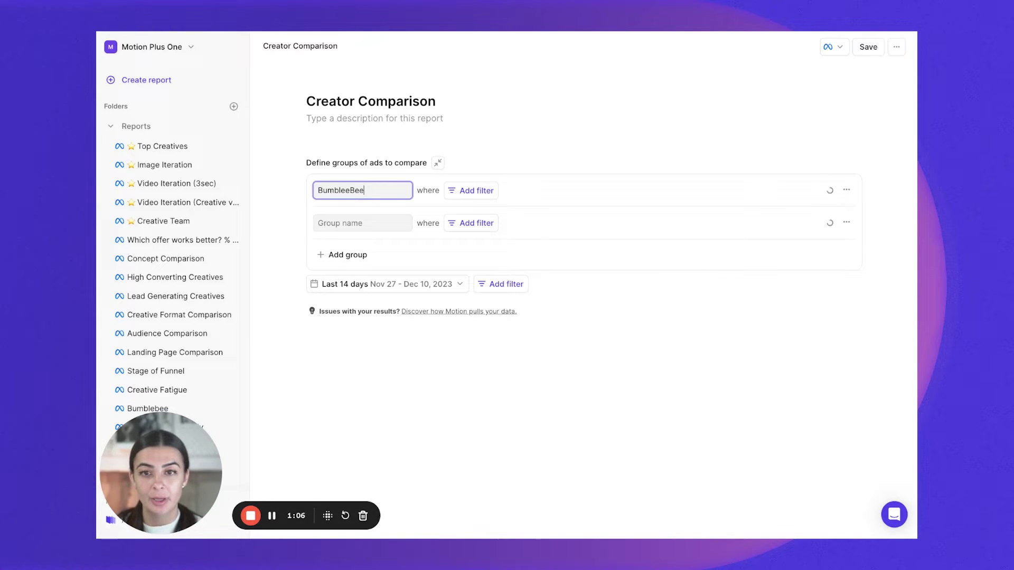
{"action": "left_click", "coordinate": [363, 218]}
{"action": "type", "text": "Wheeljack"}
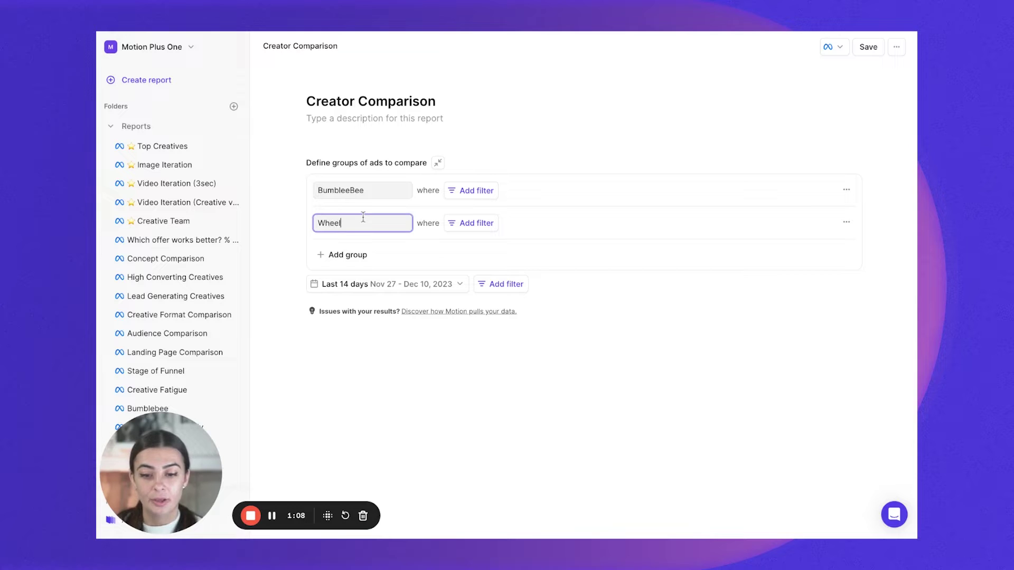
{"action": "left_click", "coordinate": [363, 256]}
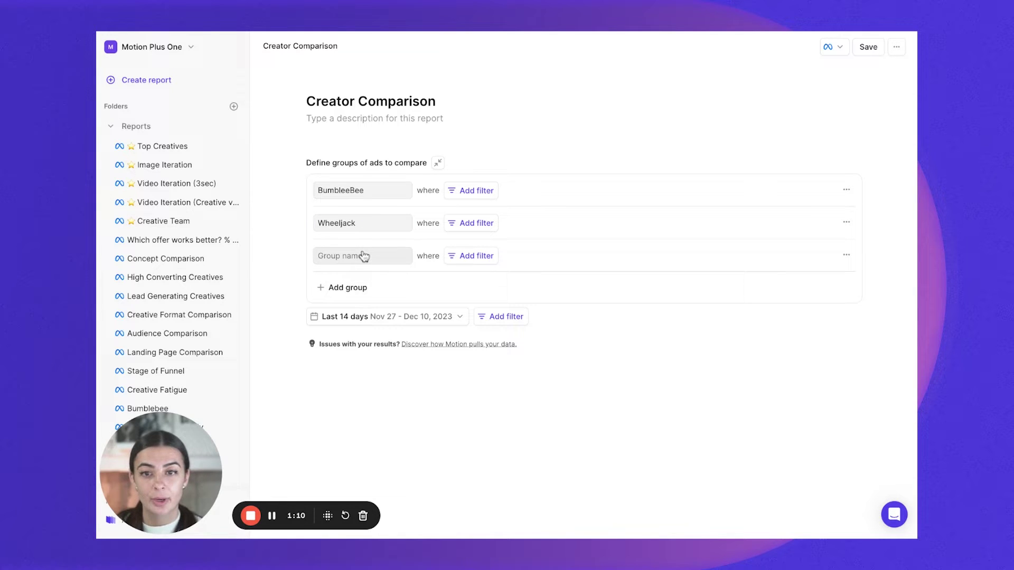
{"action": "left_click", "coordinate": [363, 255]}
{"action": "type", "text": "O"}
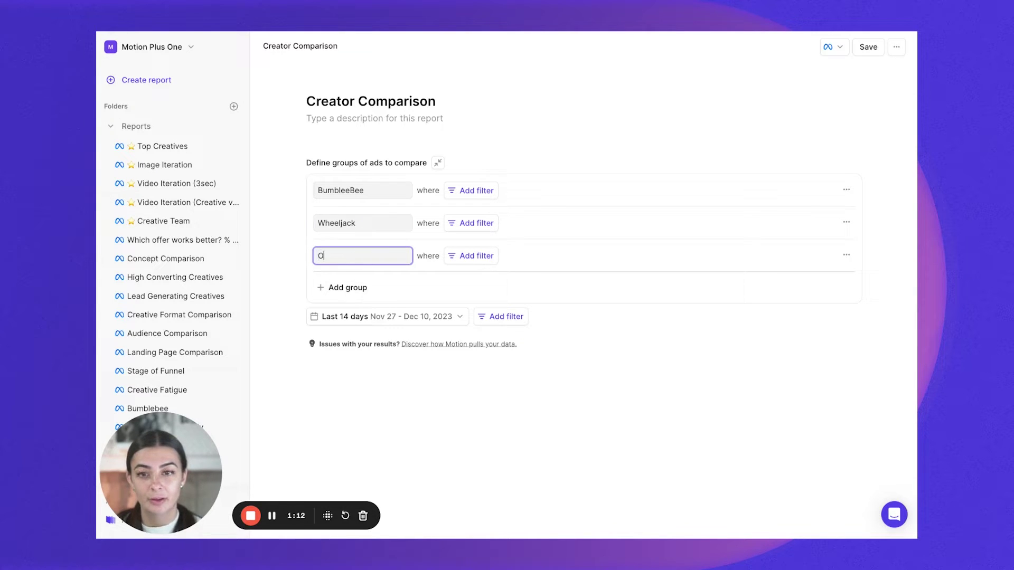
{"action": "type", "text": "ptimus"}
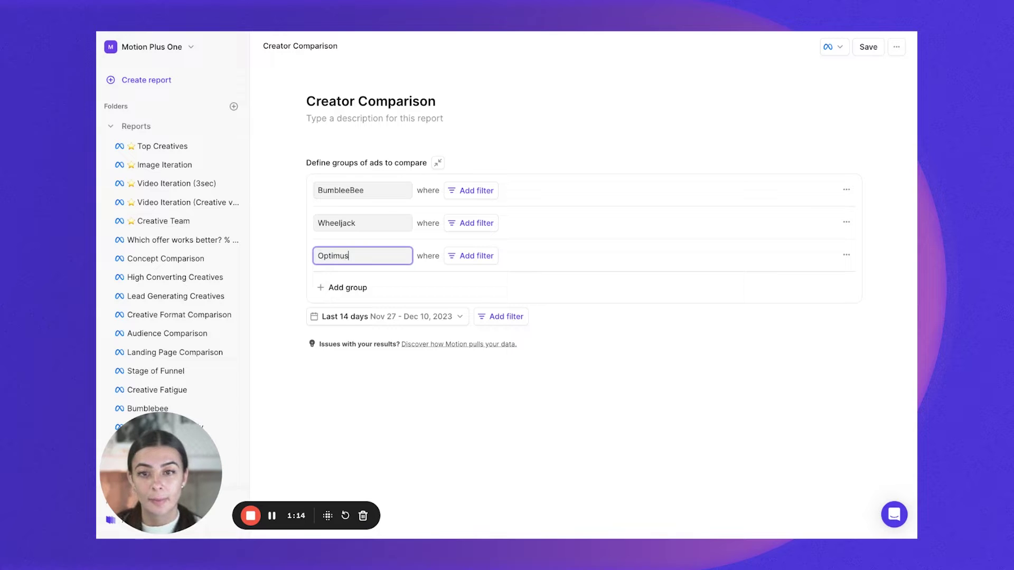
{"action": "type", "text": " Prime"}
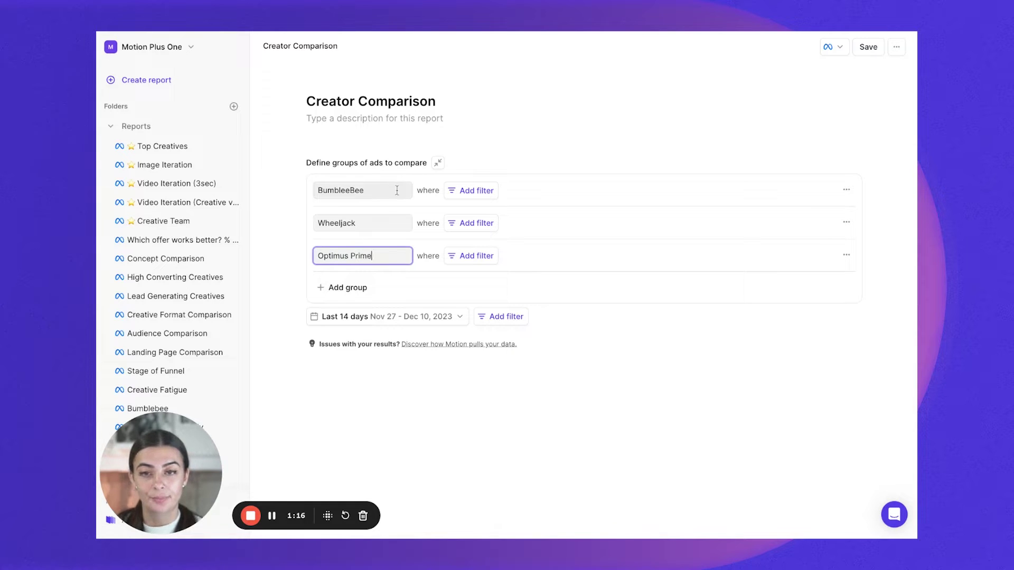
{"action": "left_click", "coordinate": [379, 189]}
{"action": "key", "text": "ctrl+c"}
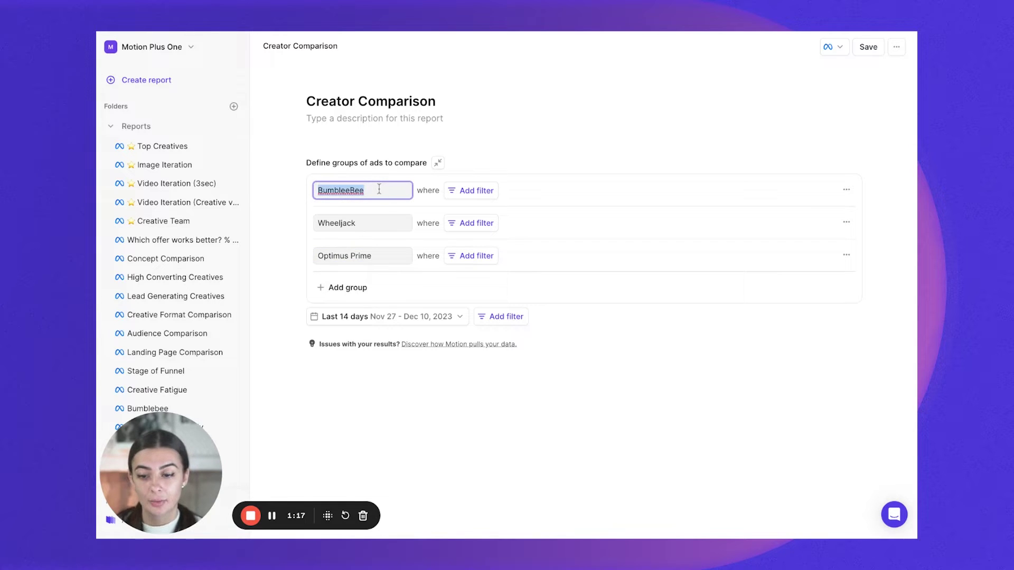
Step: Filter the first group to ad name Bumblebee and correct its name to BumbleBee
{"action": "left_click", "coordinate": [469, 194]}
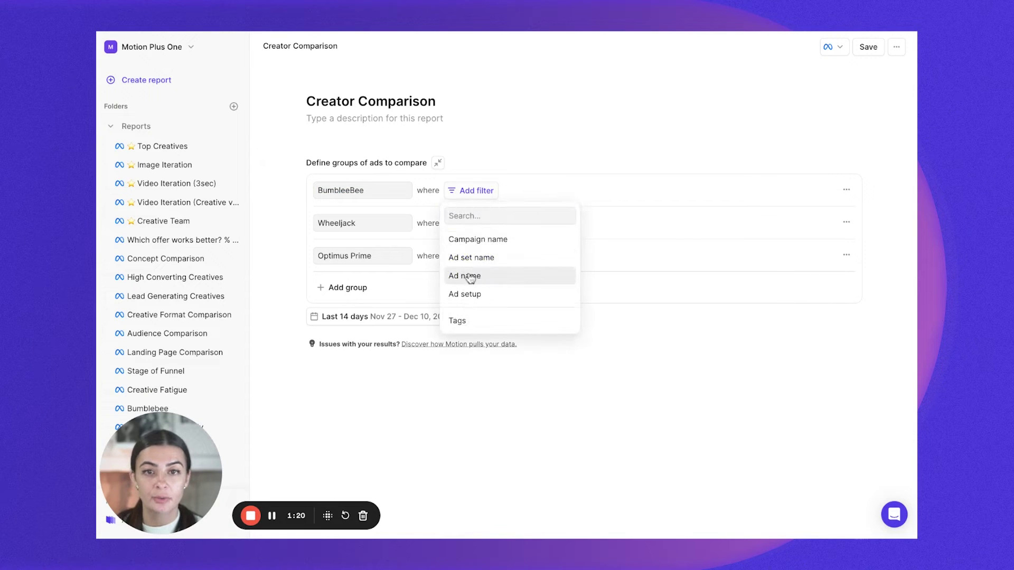
{"action": "left_click", "coordinate": [534, 273]}
{"action": "key", "text": "ctrl+v"}
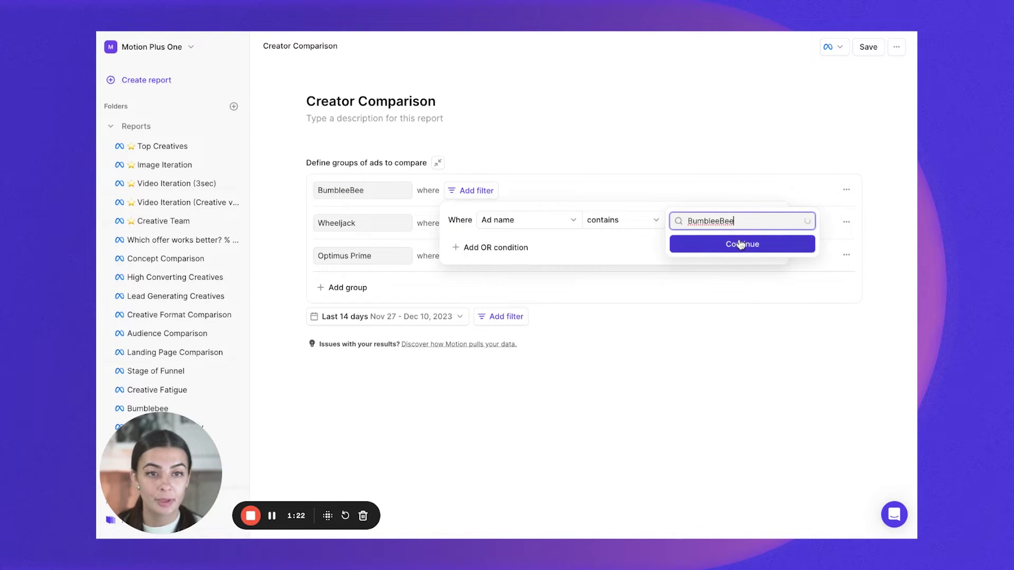
{"action": "left_click", "coordinate": [720, 221]}
{"action": "key", "text": "BackSpace"}
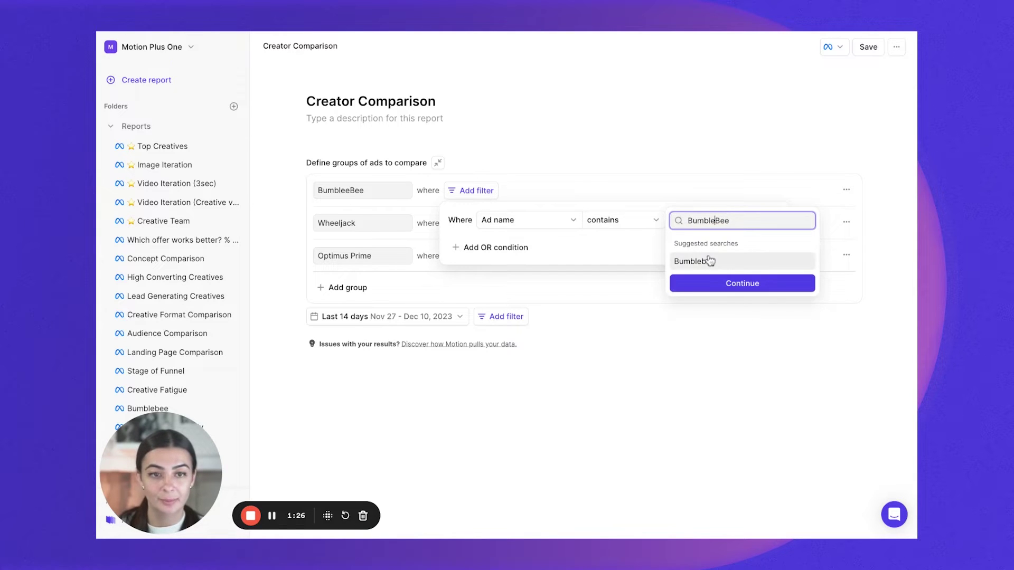
{"action": "left_click", "coordinate": [710, 263]}
{"action": "left_click", "coordinate": [771, 248]}
{"action": "left_click", "coordinate": [347, 190]}
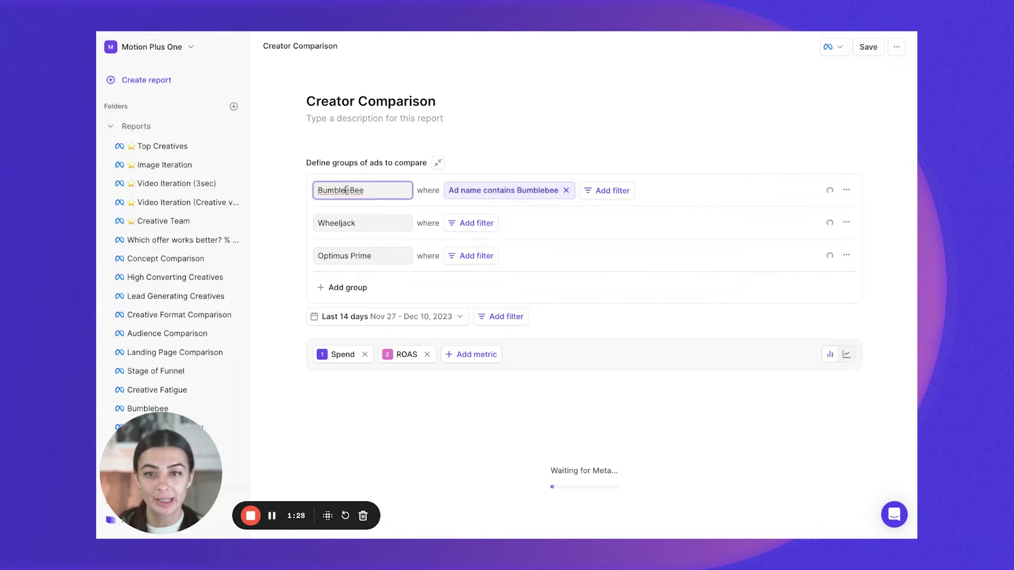
{"action": "key", "text": "BackSpace"}
Step: Filter the Wheeljack group to ads whose name contains Wheeljack
{"action": "left_click", "coordinate": [361, 225]}
{"action": "double_click", "coordinate": [362, 224]}
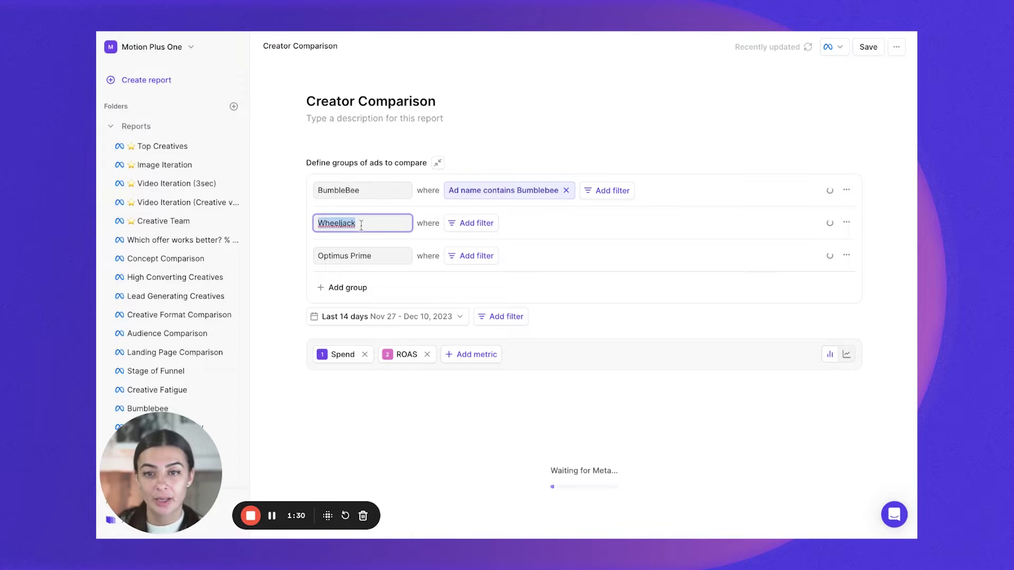
{"action": "left_click", "coordinate": [469, 226]}
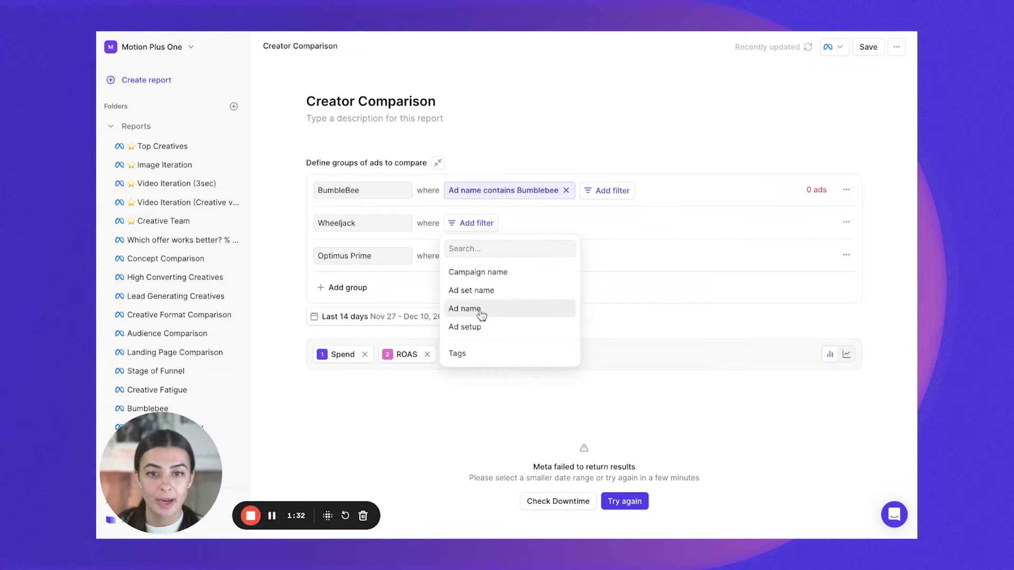
{"action": "left_click", "coordinate": [482, 306]}
{"action": "type", "text": "Wheeljack"}
{"action": "left_click", "coordinate": [740, 278]}
{"action": "left_click", "coordinate": [763, 281]}
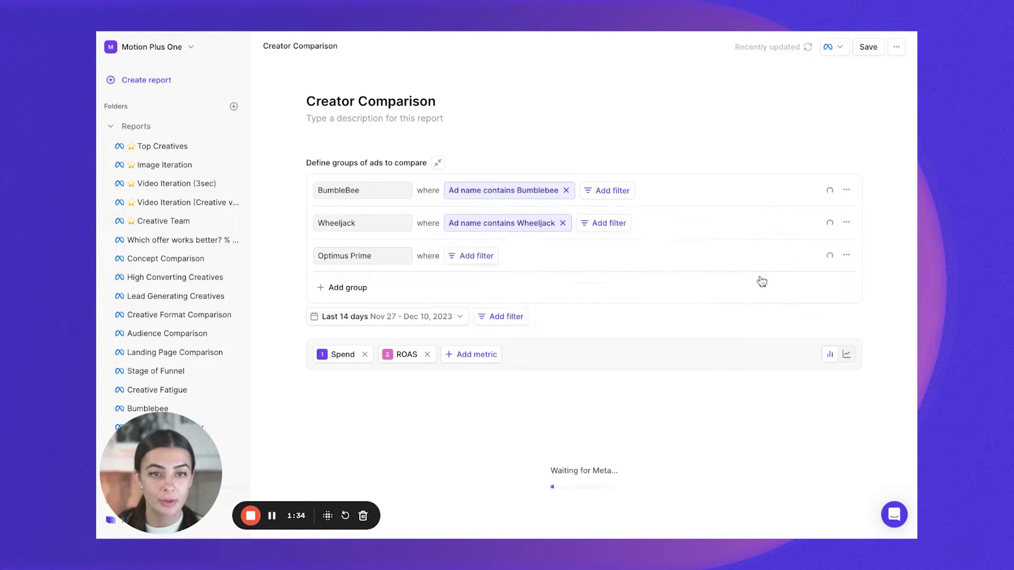
Step: Copy the Optimus Prime group name and start adding a filter to that group
{"action": "left_click", "coordinate": [373, 256]}
{"action": "triple_click", "coordinate": [373, 256]}
{"action": "key", "text": "ctrl+c"}
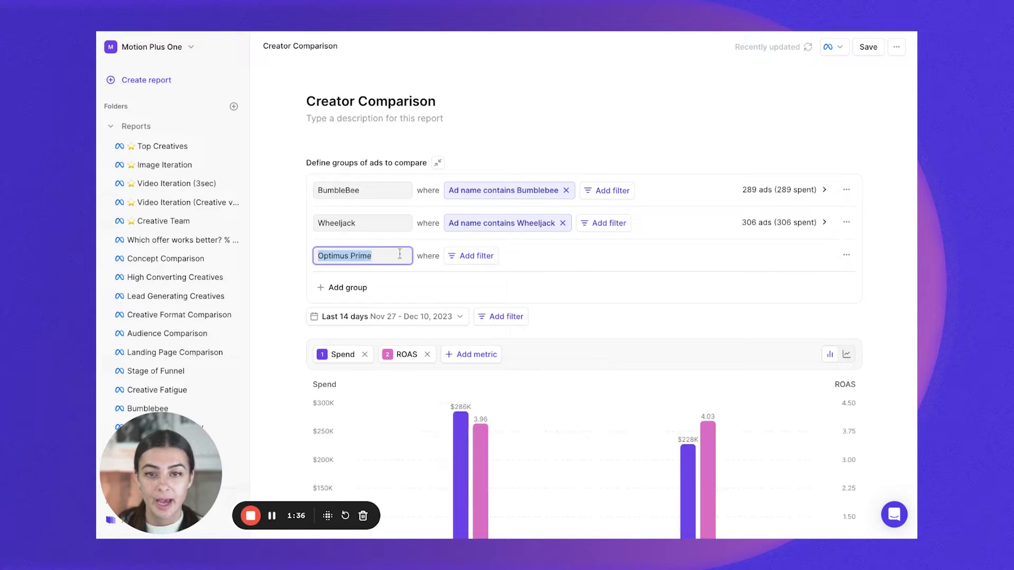
{"action": "left_click", "coordinate": [477, 256]}
Step: Filter the Optimus Prime group to ad names containing Optimus Prime, giving 275 ads
{"action": "left_click", "coordinate": [523, 343]}
{"action": "key", "text": "ctrl+v"}
{"action": "left_click", "coordinate": [732, 326]}
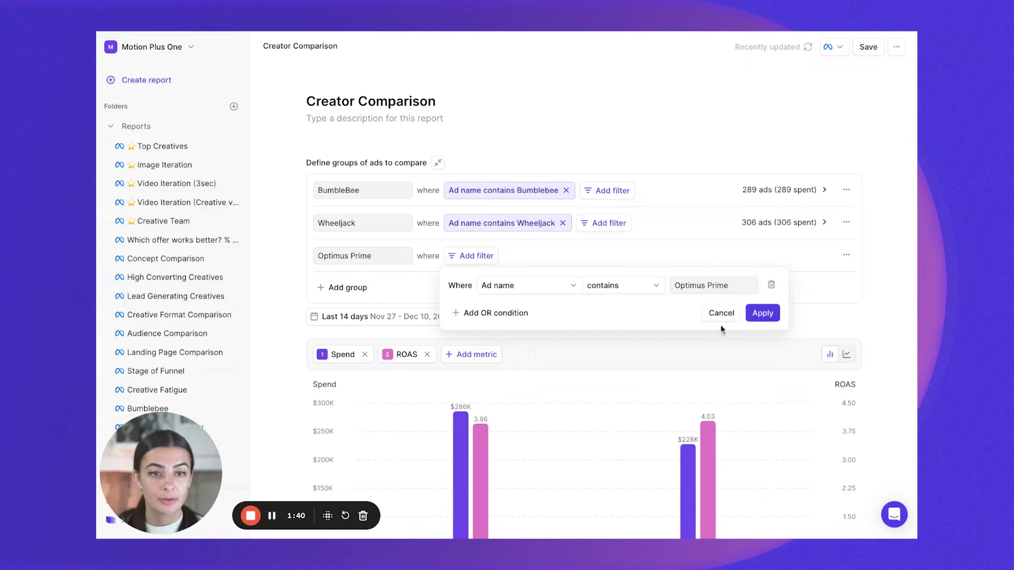
{"action": "left_click", "coordinate": [762, 313]}
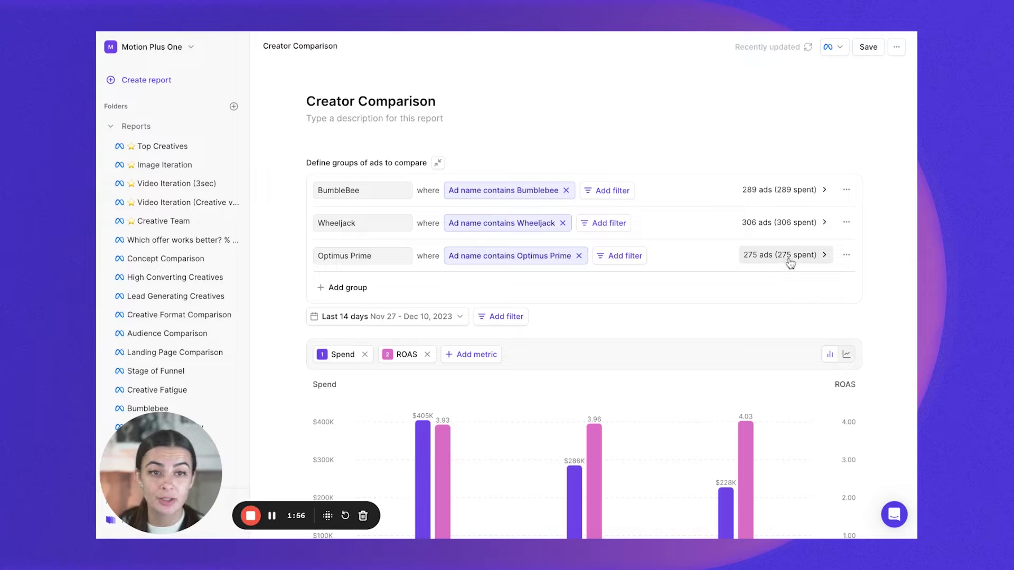
{"action": "scroll", "coordinate": [738, 351], "scroll_direction": "down", "scroll_amount": 4}
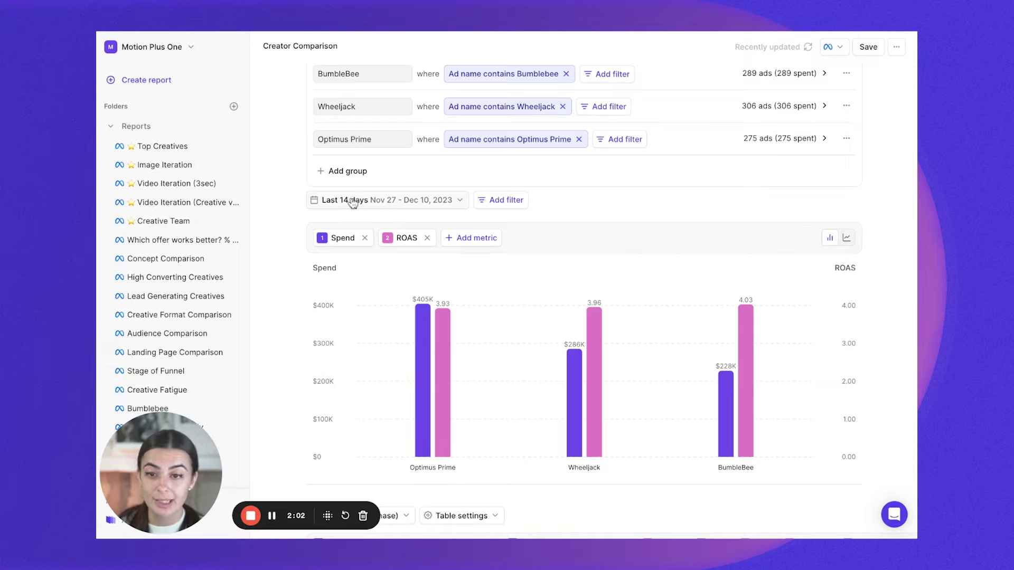
Step: Set the report's date range to Last 30 days, Nov 11 – Dec 10, 2023
{"action": "left_click", "coordinate": [352, 203]}
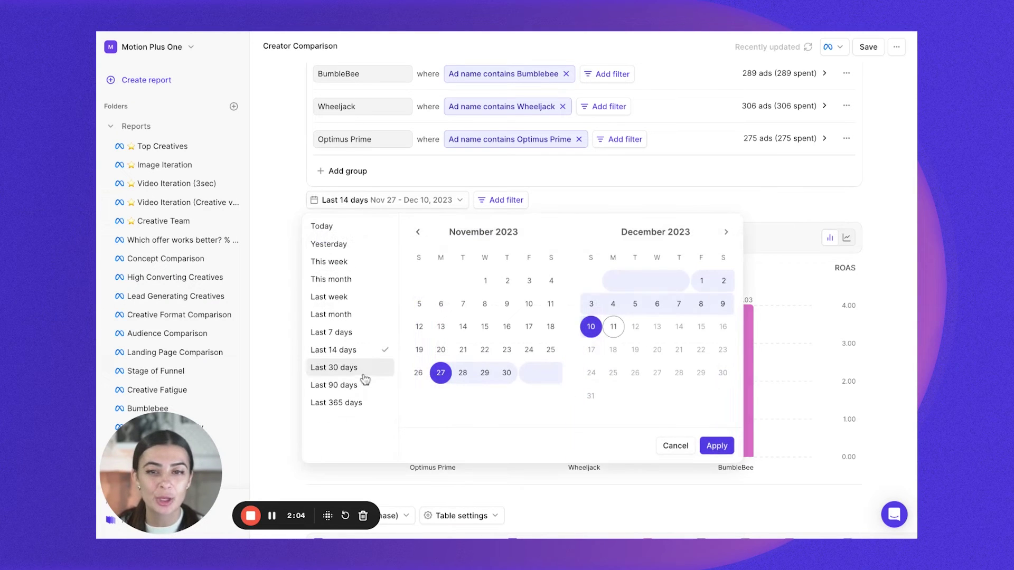
{"action": "left_click", "coordinate": [363, 370]}
{"action": "left_click", "coordinate": [718, 447]}
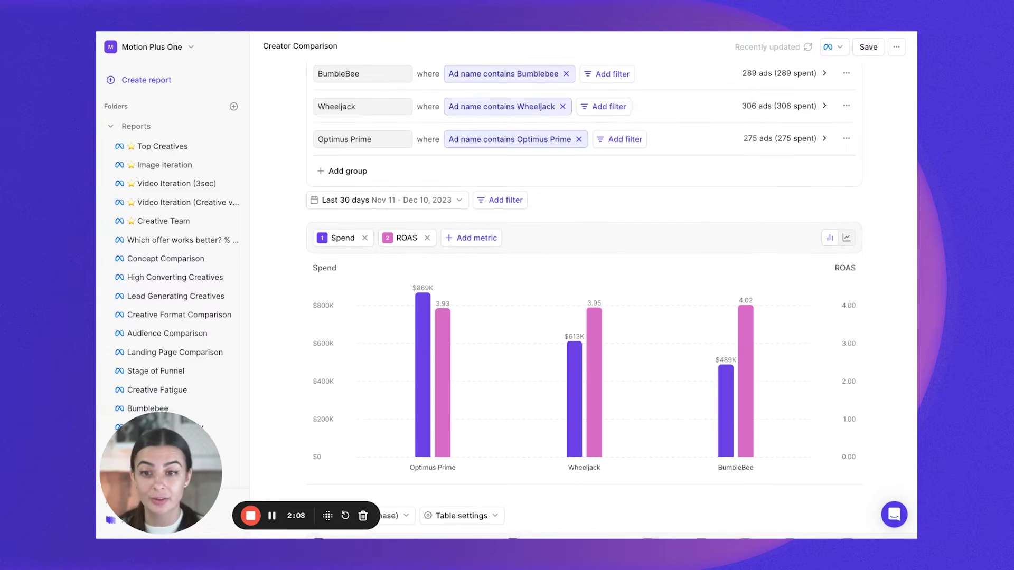
{"action": "left_click", "coordinate": [506, 202]}
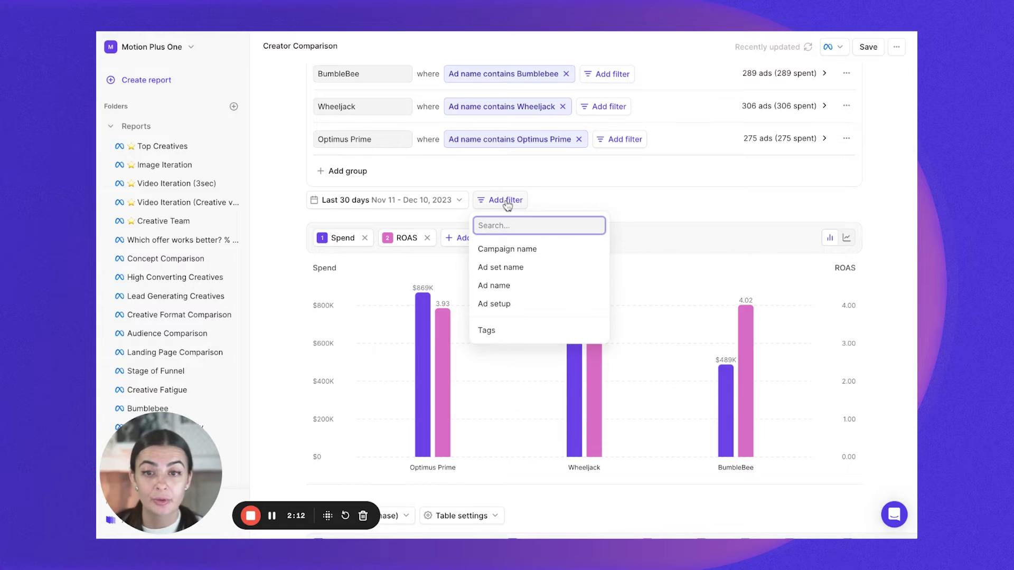
Step: Add a report-wide filter: Campaign name contains 'Prospecting'
{"action": "left_click", "coordinate": [501, 248]}
{"action": "type", "text": "Pro"}
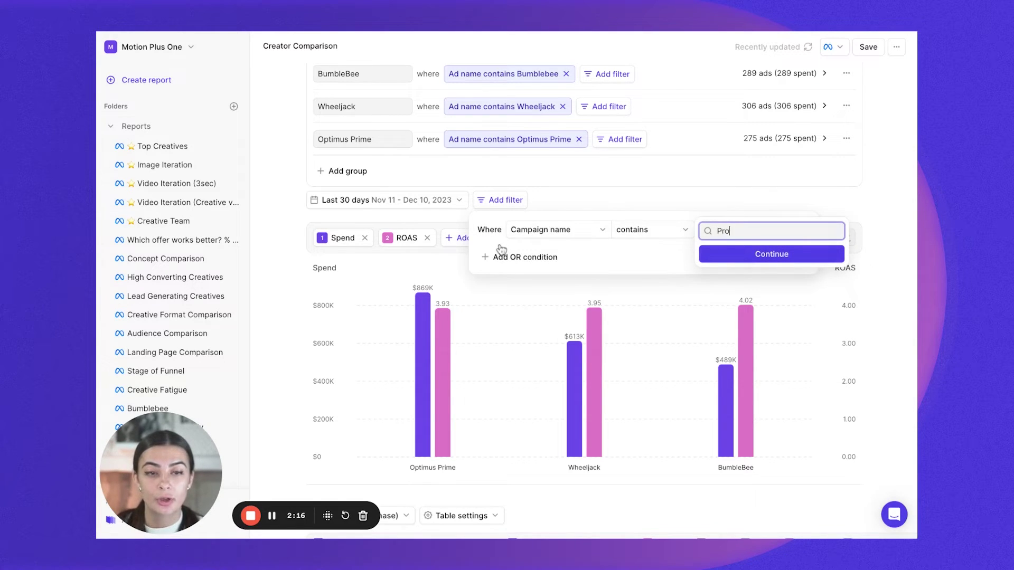
{"action": "type", "text": "specting"}
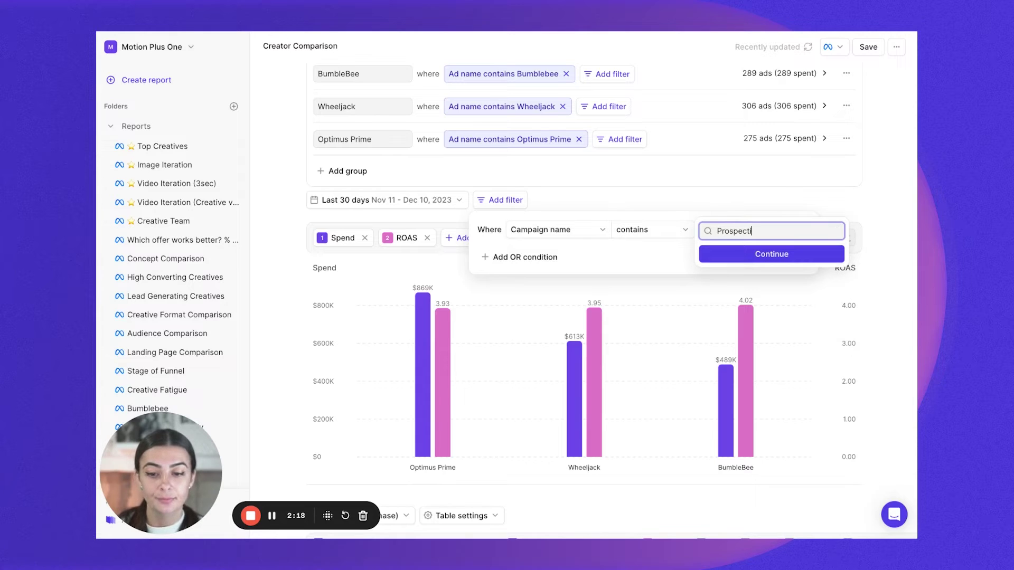
{"action": "left_click", "coordinate": [762, 258]}
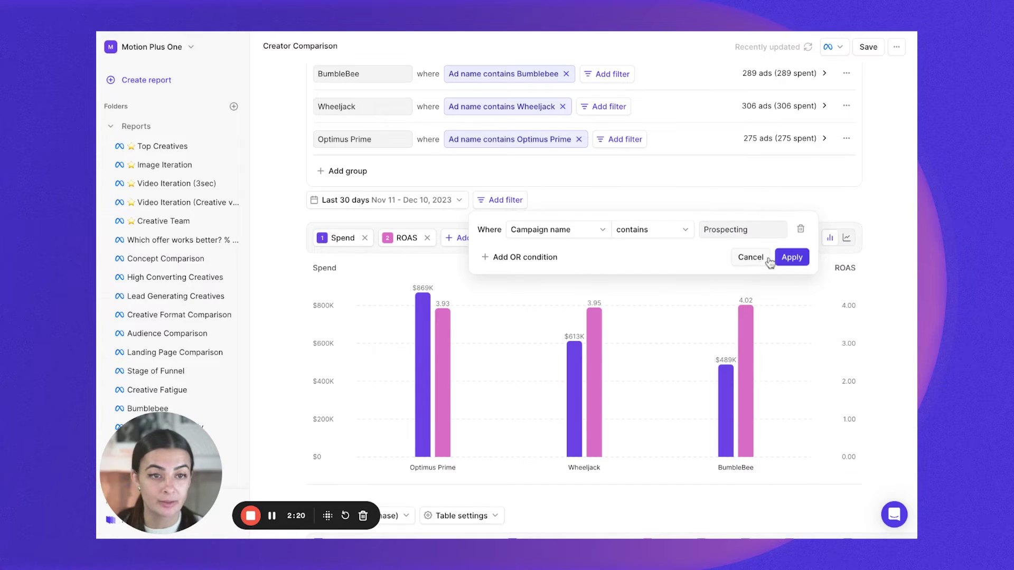
{"action": "left_click", "coordinate": [791, 256]}
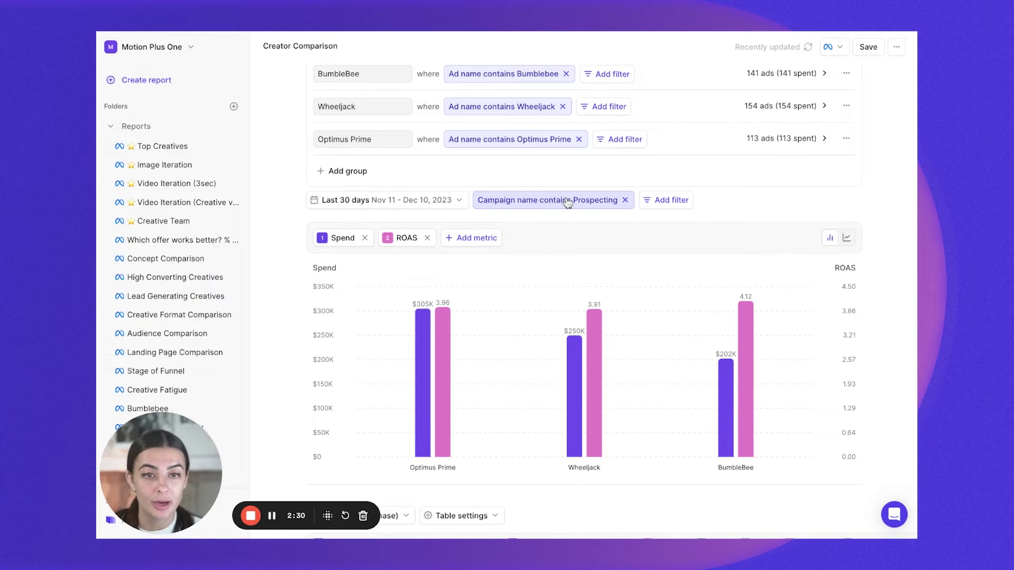
Step: Check the chart's bar values, then scroll down to the per-creator Spend and ROAS table
{"action": "scroll", "coordinate": [652, 375], "scroll_direction": "down", "scroll_amount": 2}
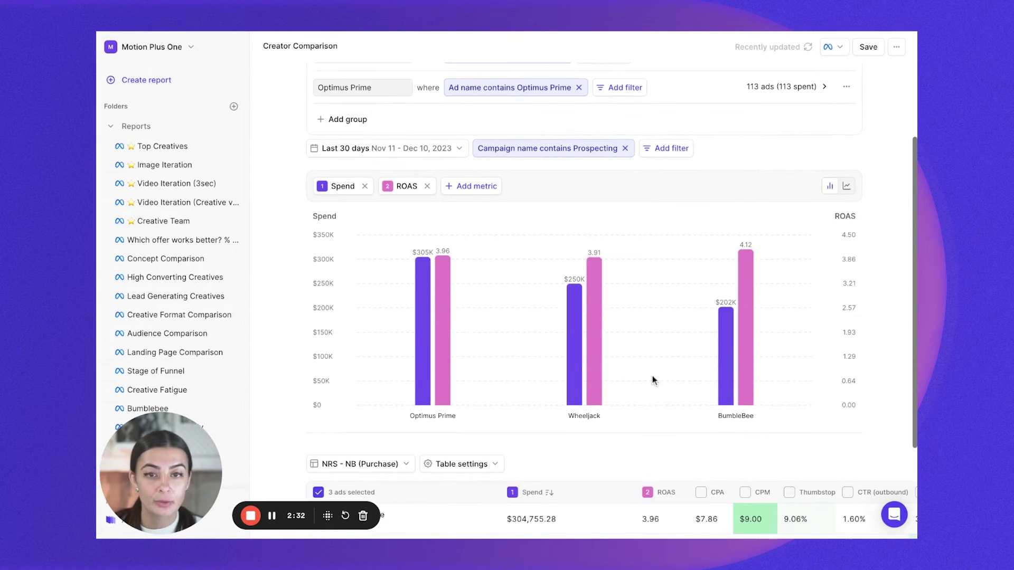
{"action": "scroll", "coordinate": [660, 365], "scroll_direction": "up", "scroll_amount": 1}
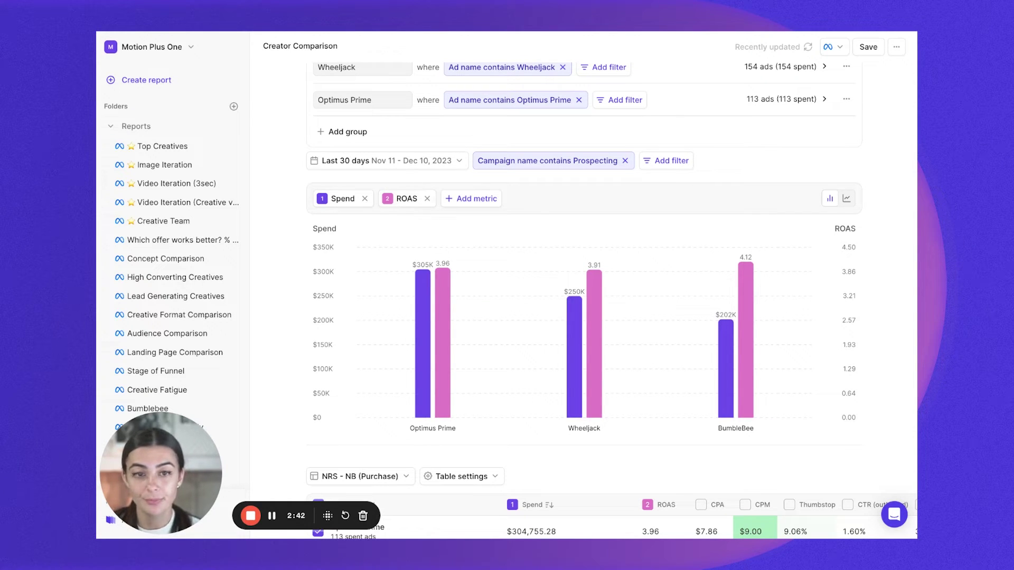
{"action": "scroll", "coordinate": [505, 350], "scroll_direction": "up", "scroll_amount": 1}
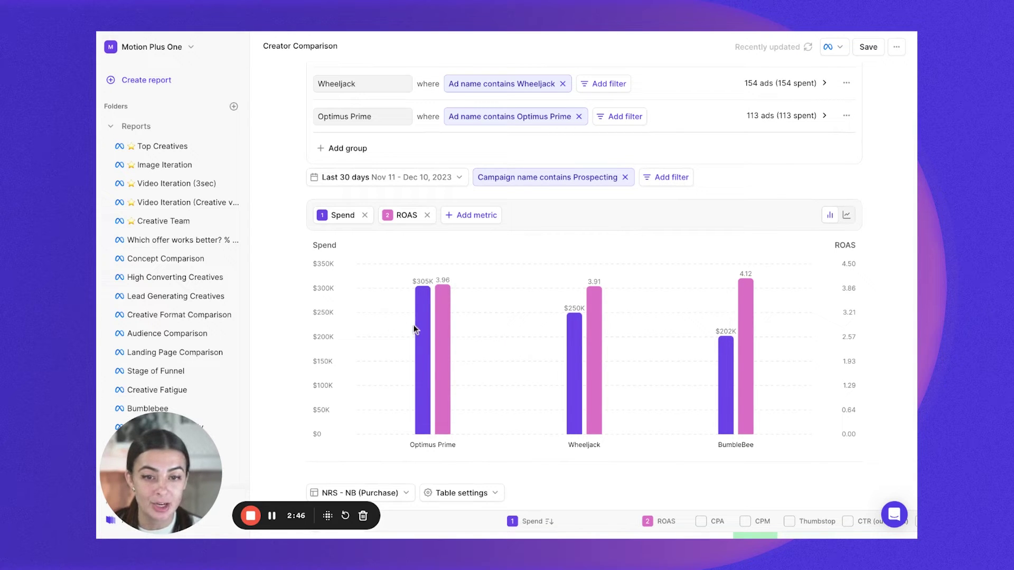
{"action": "mouse_move", "coordinate": [751, 319]}
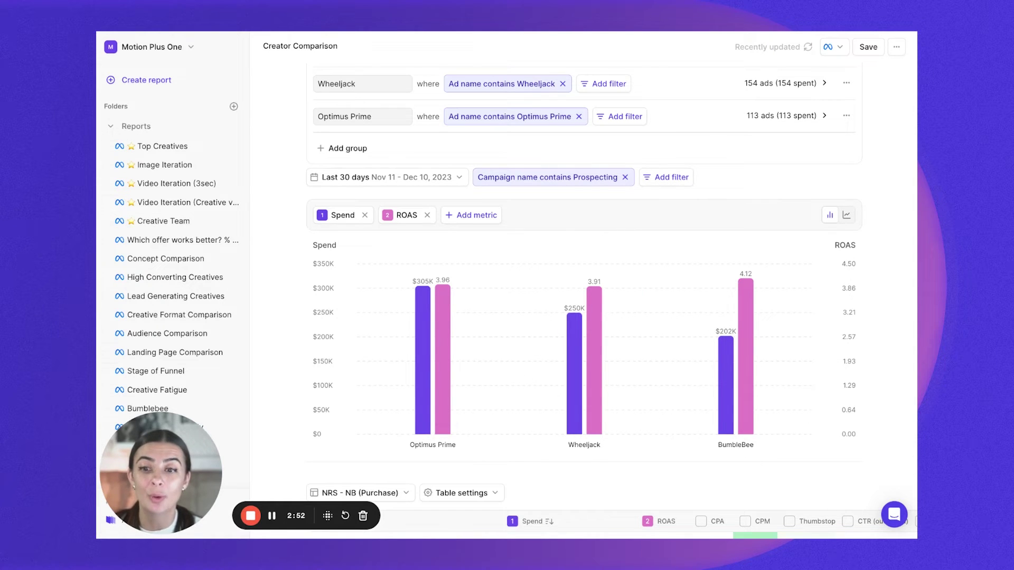
{"action": "scroll", "coordinate": [612, 298], "scroll_direction": "down", "scroll_amount": 1}
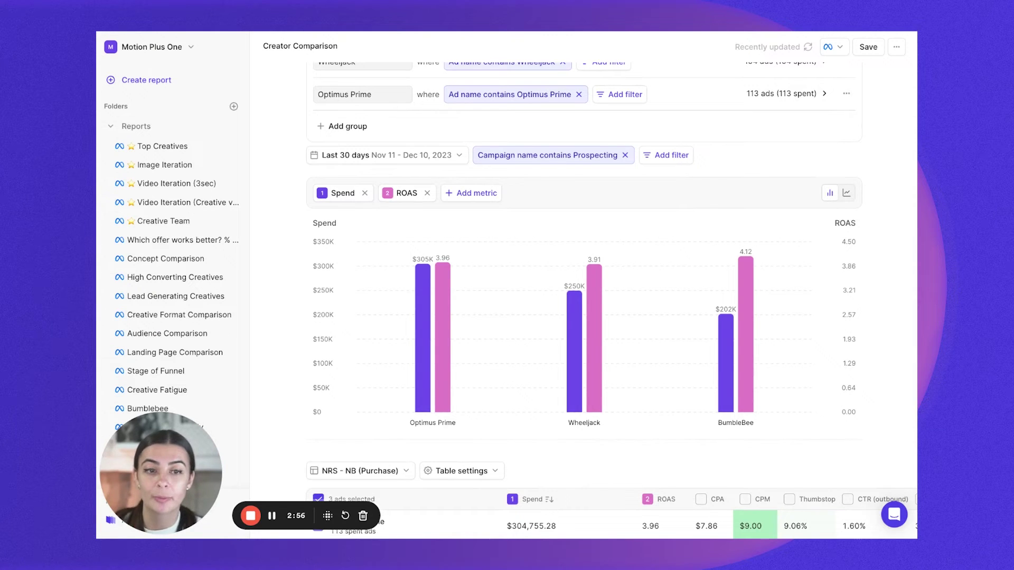
{"action": "scroll", "coordinate": [611, 301], "scroll_direction": "down", "scroll_amount": 5}
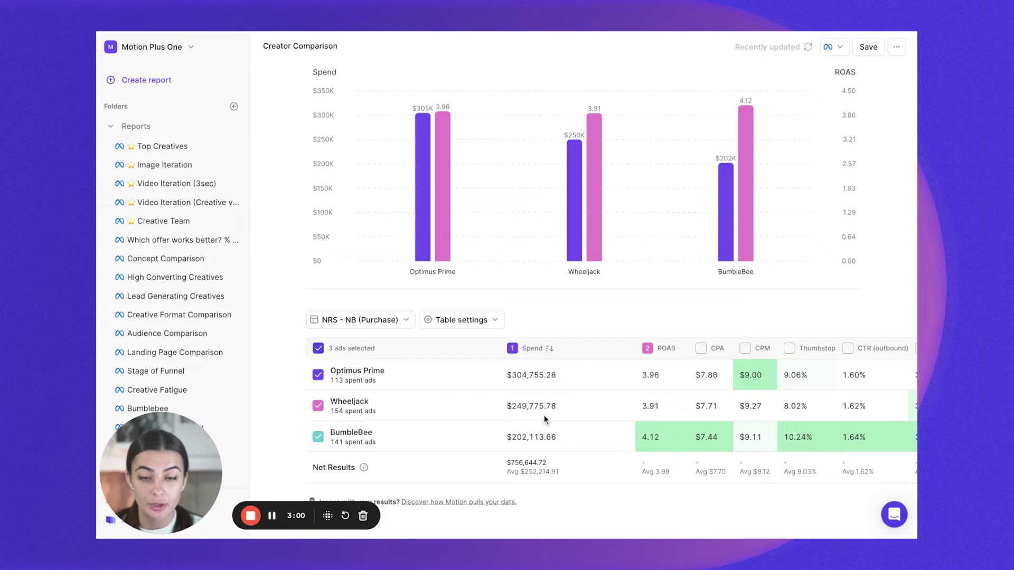
{"action": "scroll", "coordinate": [683, 411], "scroll_direction": "right", "scroll_amount": 5}
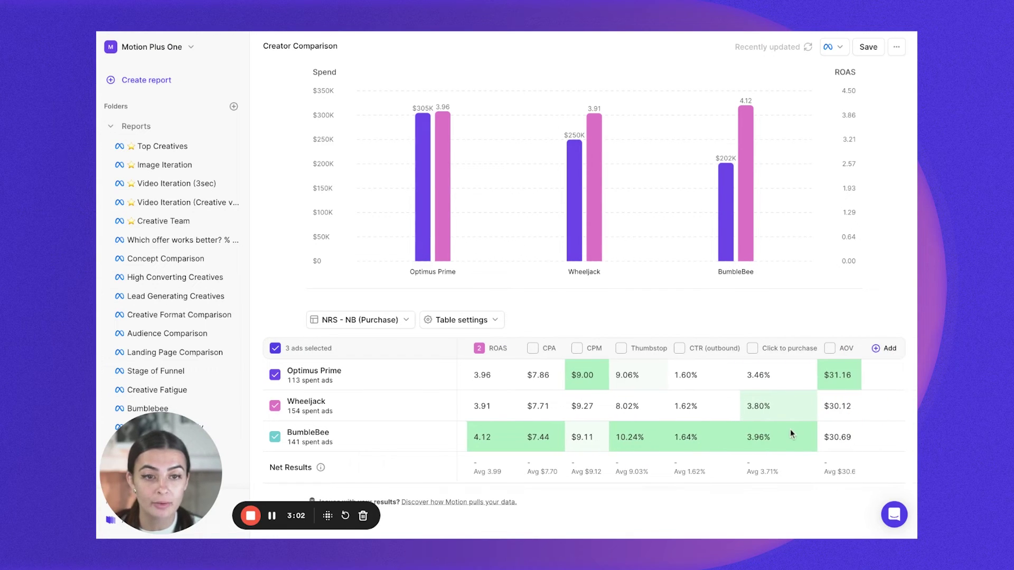
{"action": "scroll", "coordinate": [790, 429], "scroll_direction": "left", "scroll_amount": 1}
{"action": "scroll", "coordinate": [790, 430], "scroll_direction": "left", "scroll_amount": 5}
{"action": "left_click", "coordinate": [363, 321]}
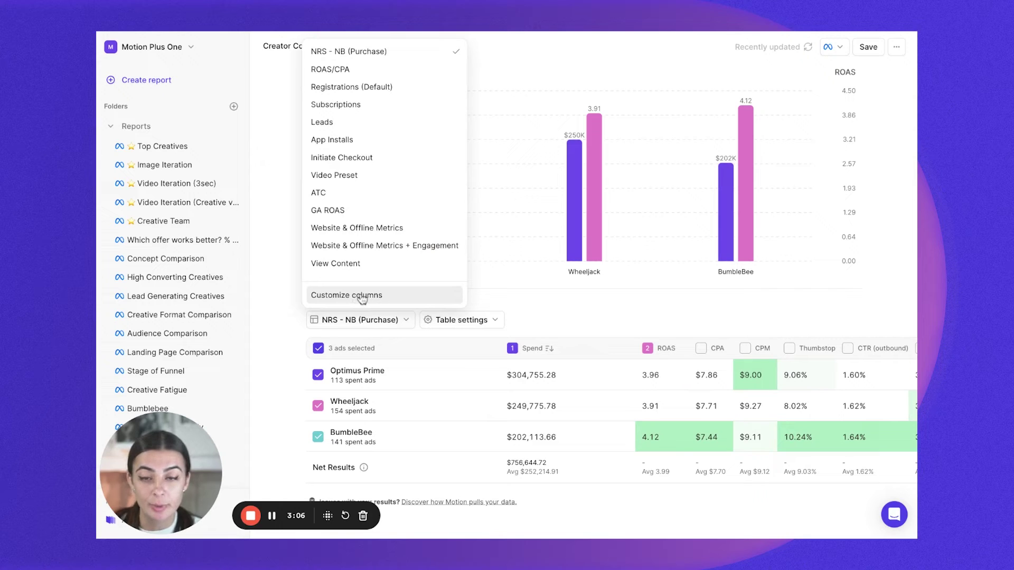
{"action": "left_click", "coordinate": [586, 304]}
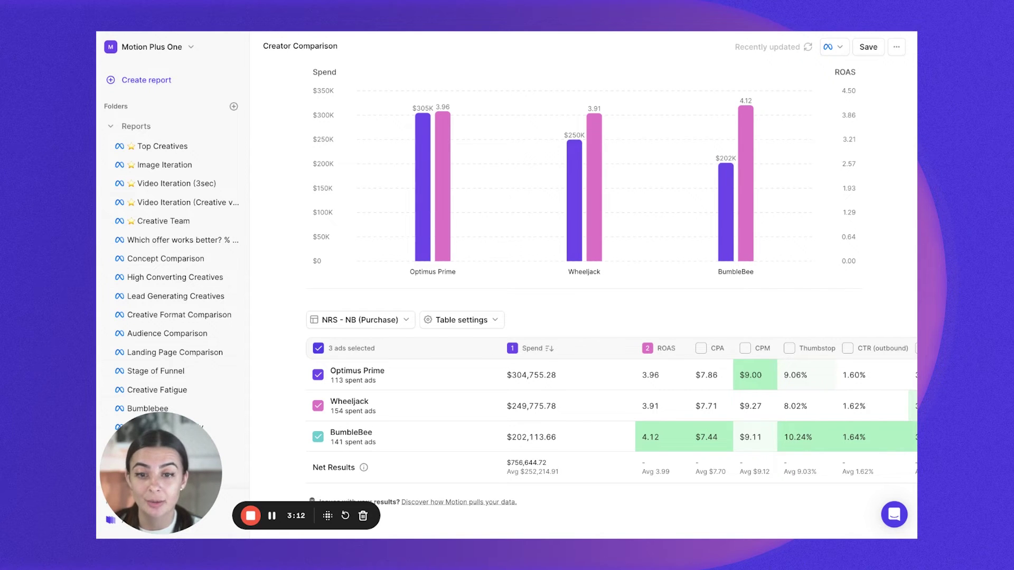
{"action": "left_click", "coordinate": [354, 442]}
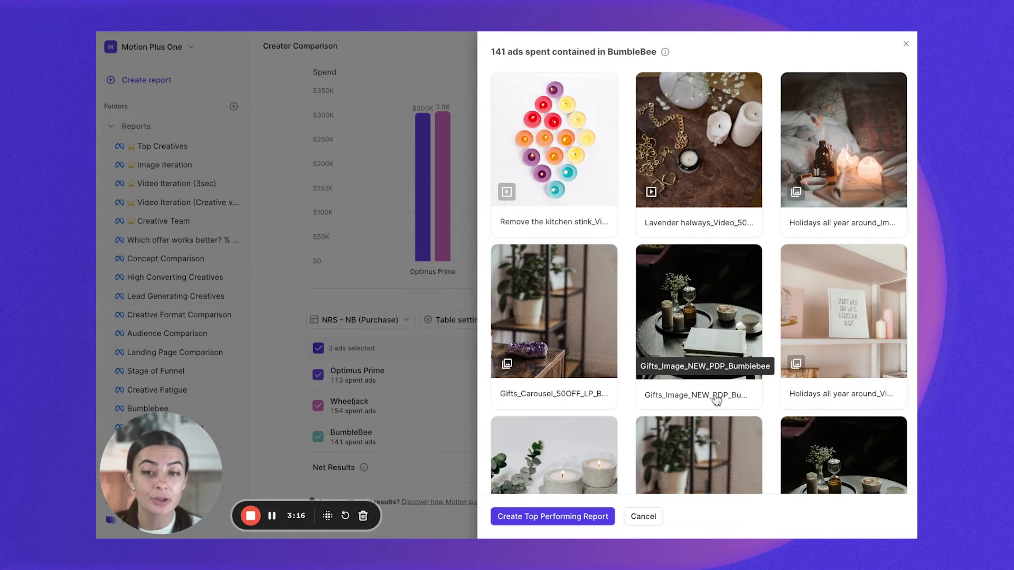
{"action": "scroll", "coordinate": [716, 400], "scroll_direction": "down", "scroll_amount": 10}
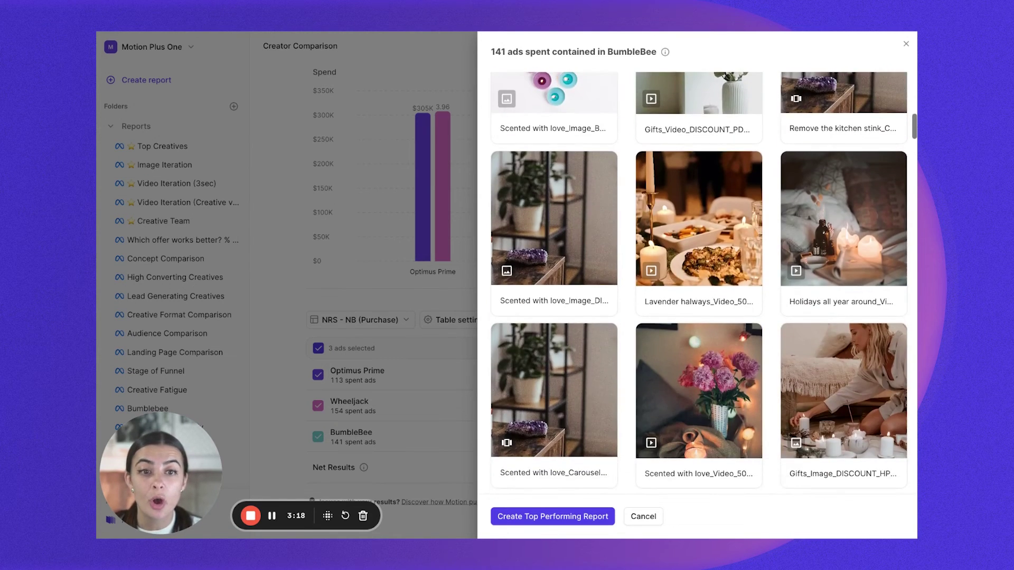
{"action": "scroll", "coordinate": [716, 400], "scroll_direction": "up", "scroll_amount": 10}
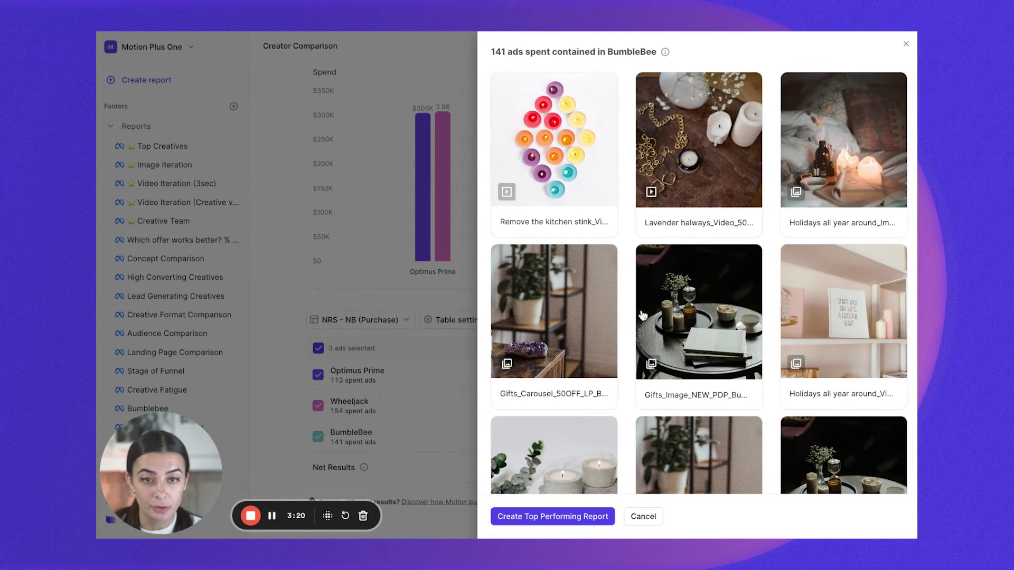
{"action": "scroll", "coordinate": [560, 323], "scroll_direction": "down", "scroll_amount": 3}
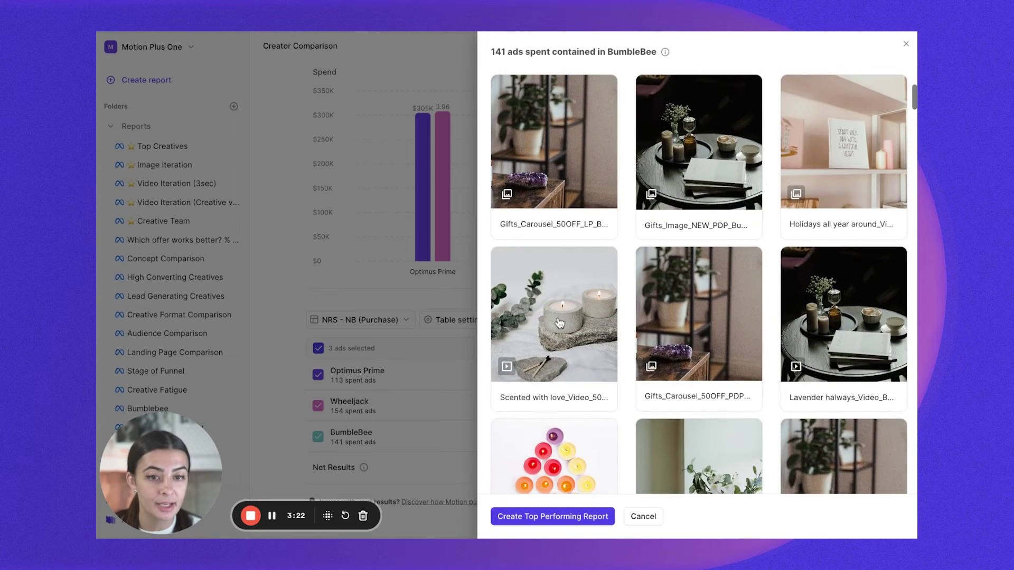
{"action": "scroll", "coordinate": [560, 323], "scroll_direction": "down", "scroll_amount": 3}
{"action": "key", "text": "Escape"}
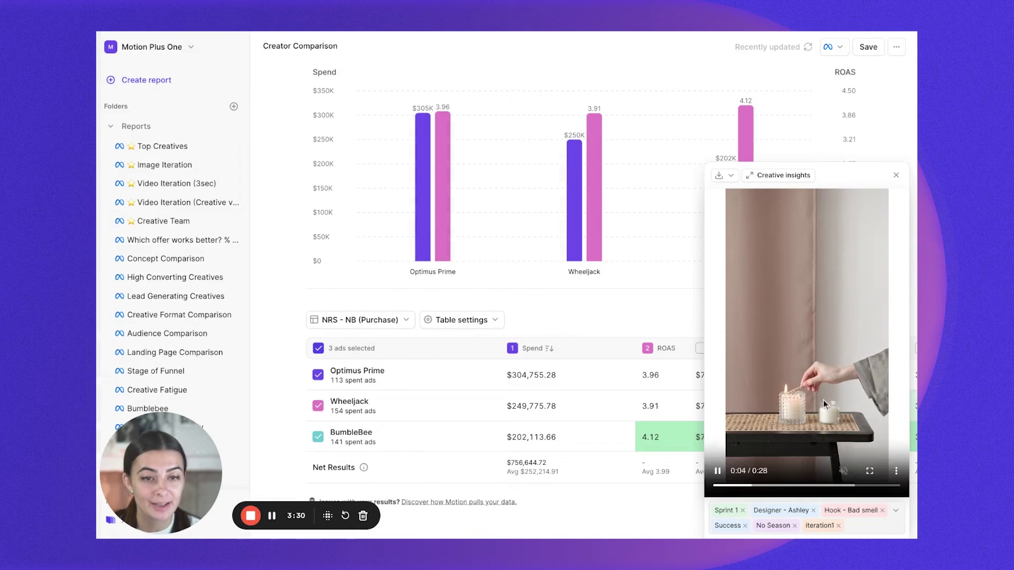
{"action": "left_click", "coordinate": [639, 286]}
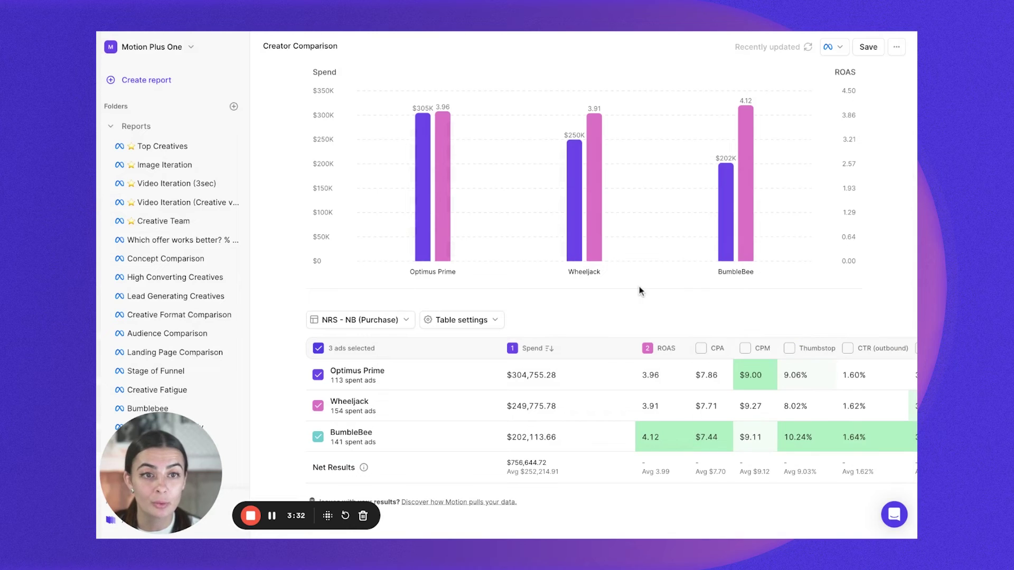
{"action": "left_click", "coordinate": [406, 444]}
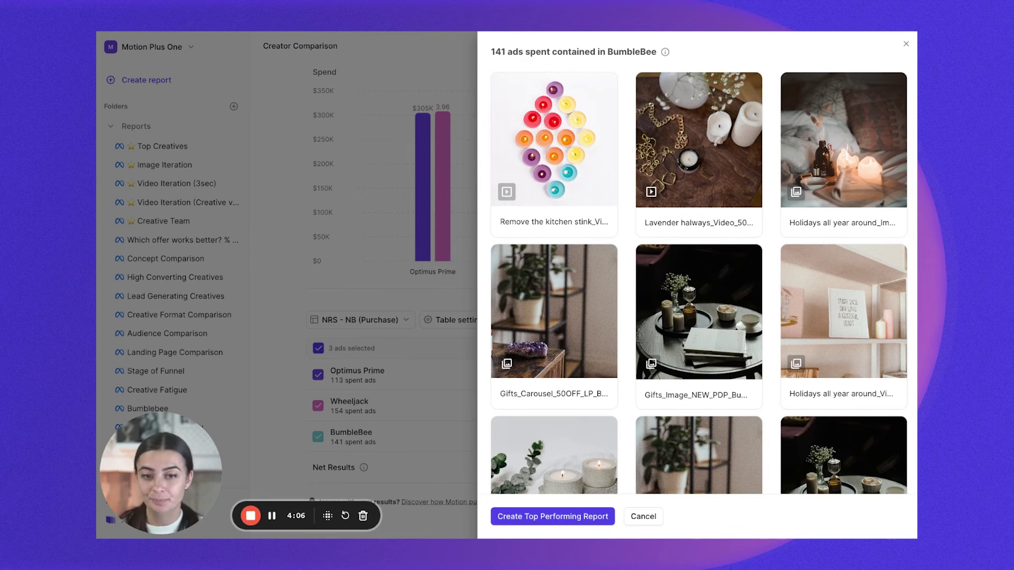
Step: Dismiss the BumbleBee gallery panel and scroll up to the report title and creator groups
{"action": "left_click", "coordinate": [380, 162]}
{"action": "scroll", "coordinate": [475, 211], "scroll_direction": "up", "scroll_amount": 5}
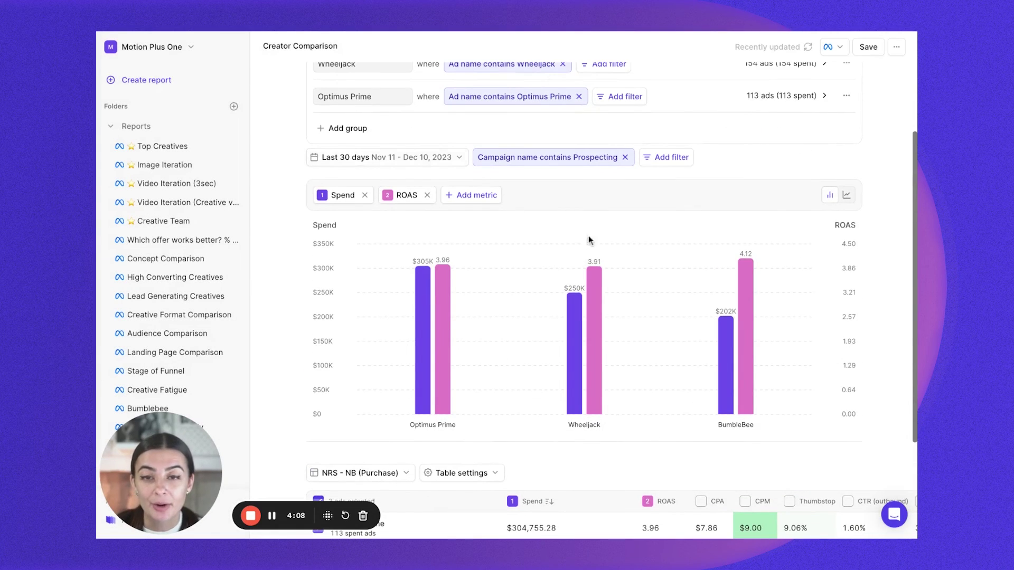
{"action": "scroll", "coordinate": [647, 249], "scroll_direction": "up", "scroll_amount": 1}
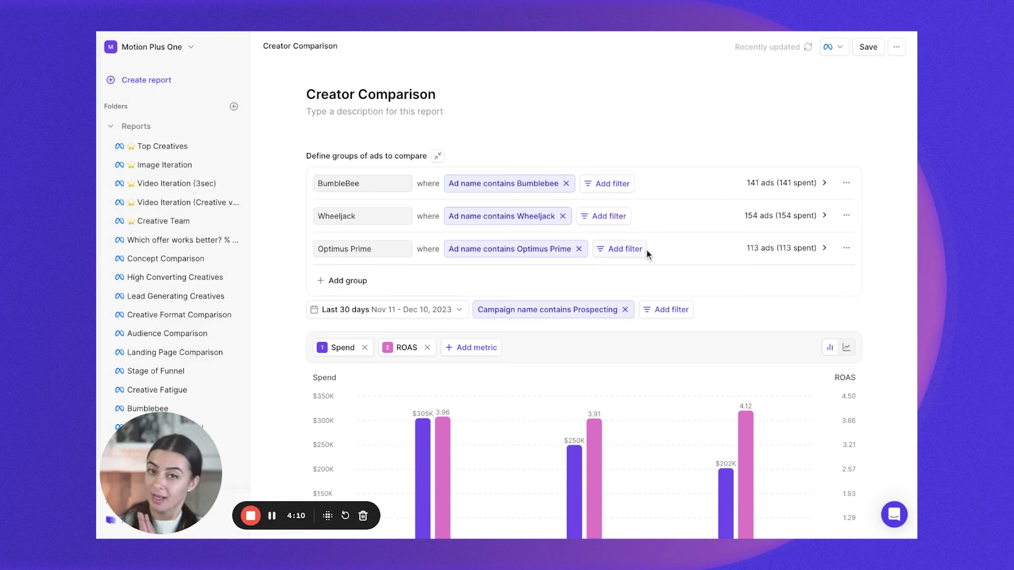